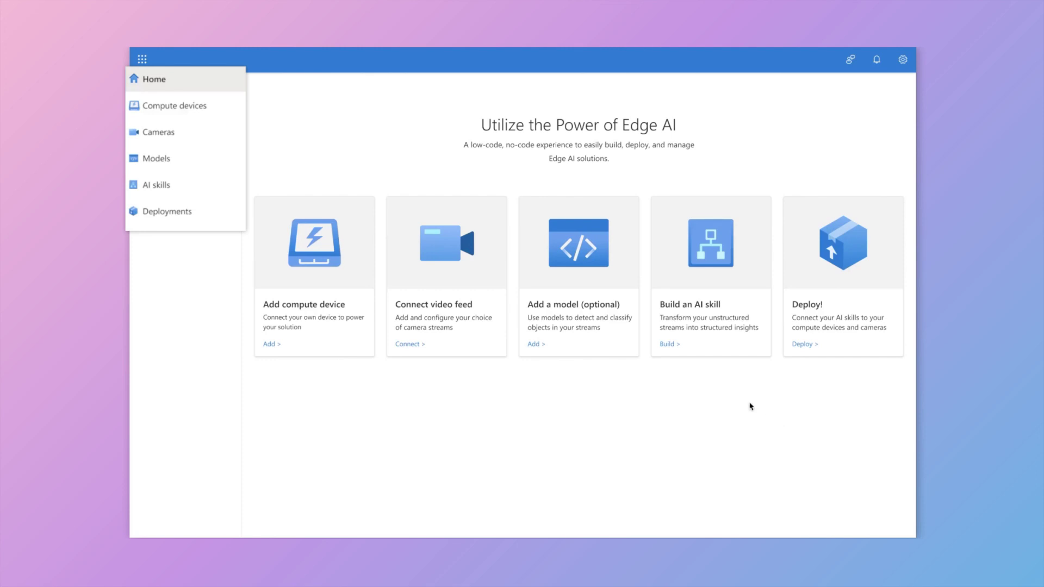
Open Compute devices, listing AKS Edge Essentials, K8s cluster, Jetson Orin and two others
left_click(212, 113)
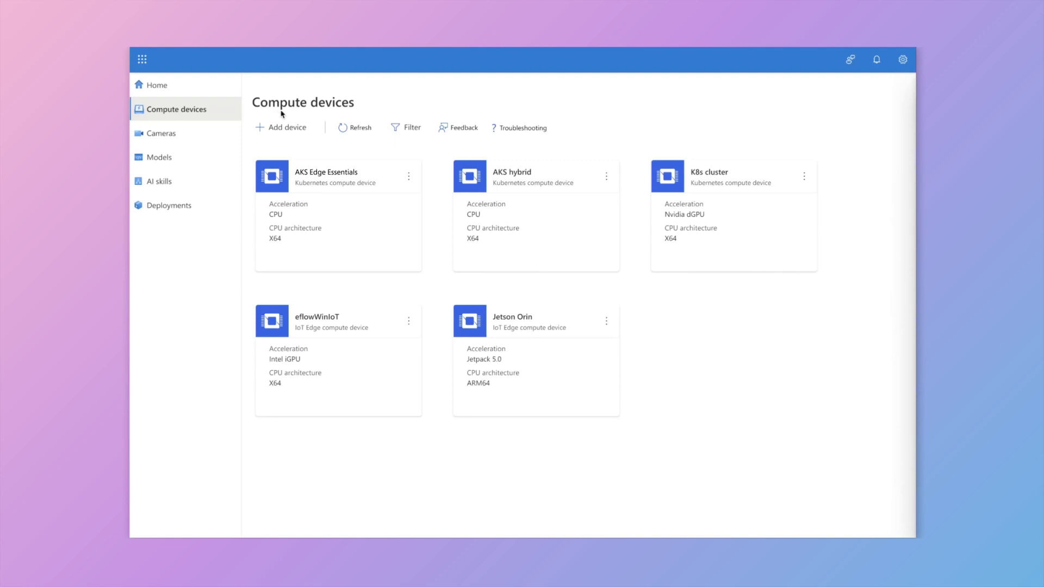
left_click(312, 131)
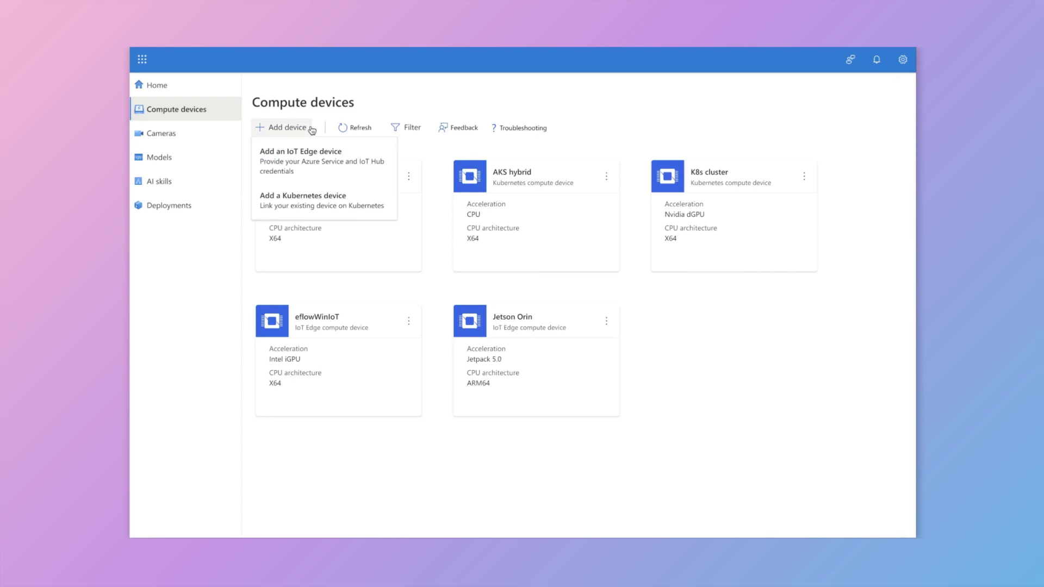
left_click(312, 131)
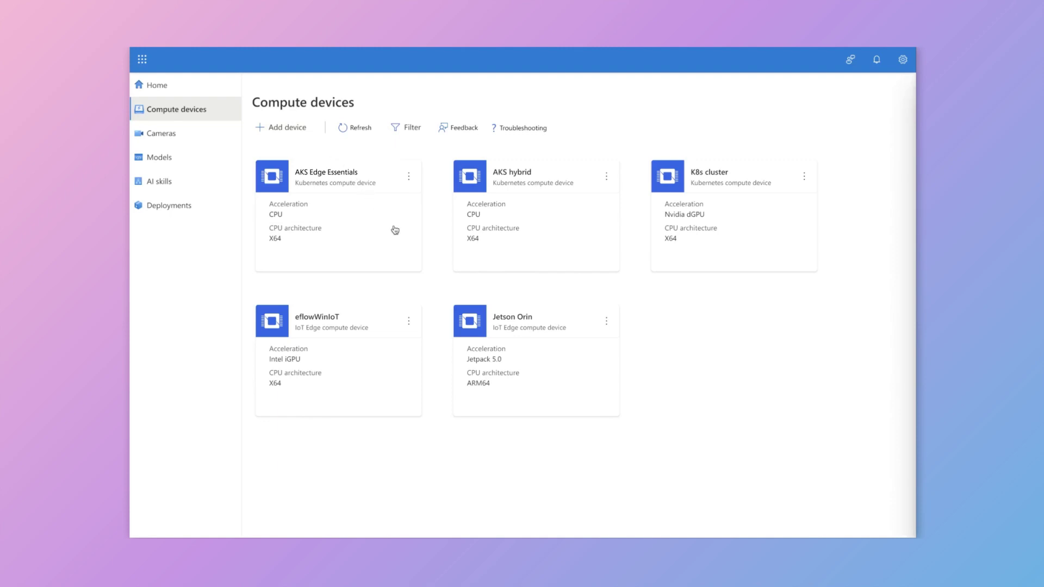
left_click(395, 230)
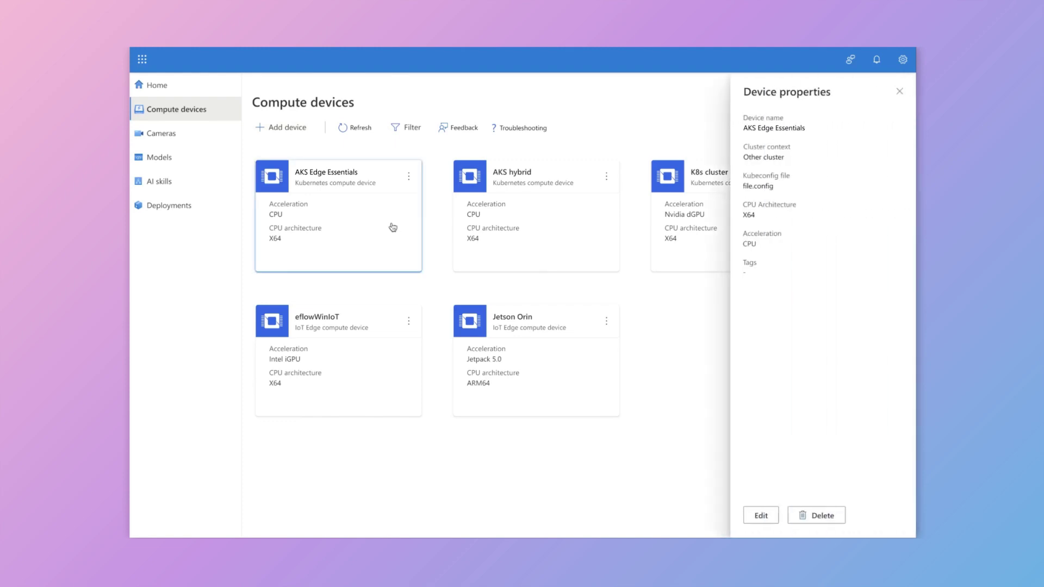
Close the AKS Edge Essentials properties, toggle the device filter, and open Cameras showing Cam1 in Zone1
left_click(389, 223)
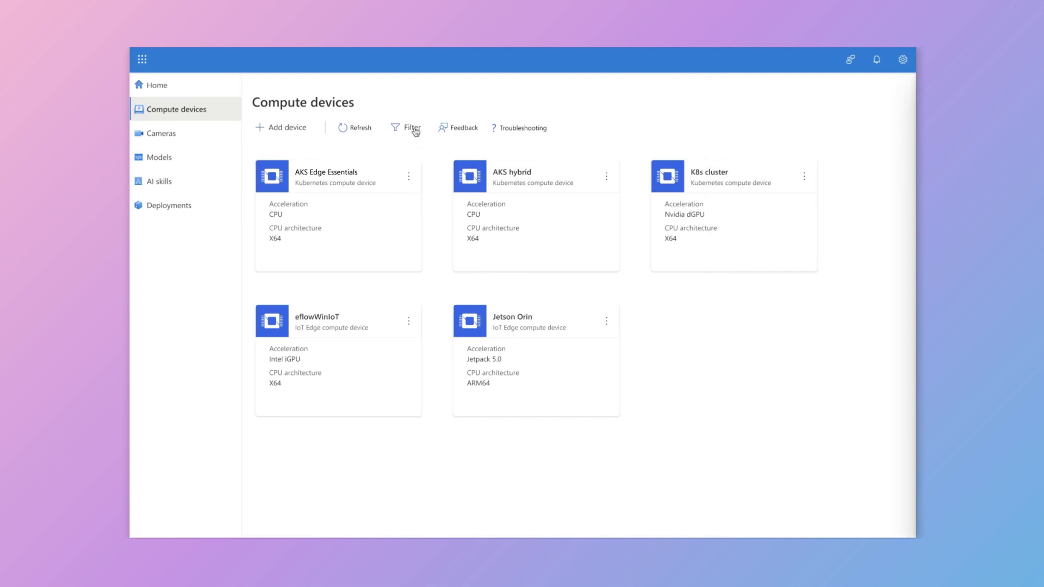
left_click(412, 128)
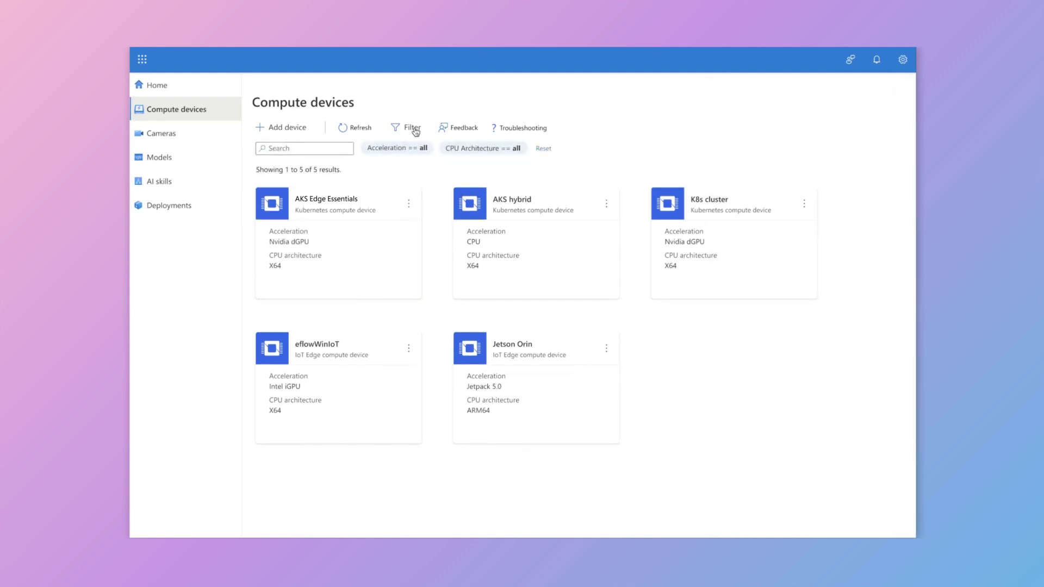
left_click(412, 128)
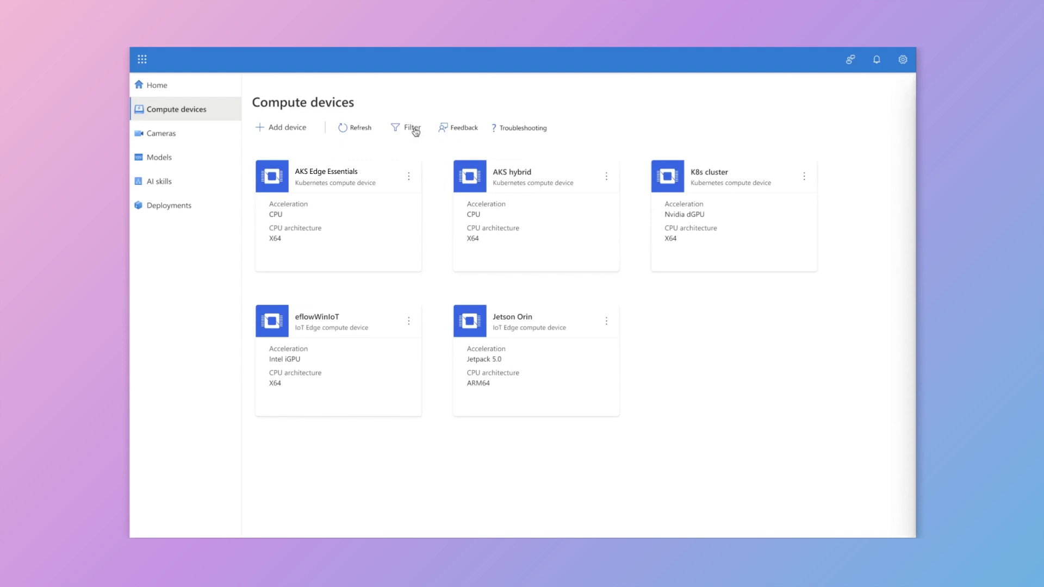
left_click(205, 136)
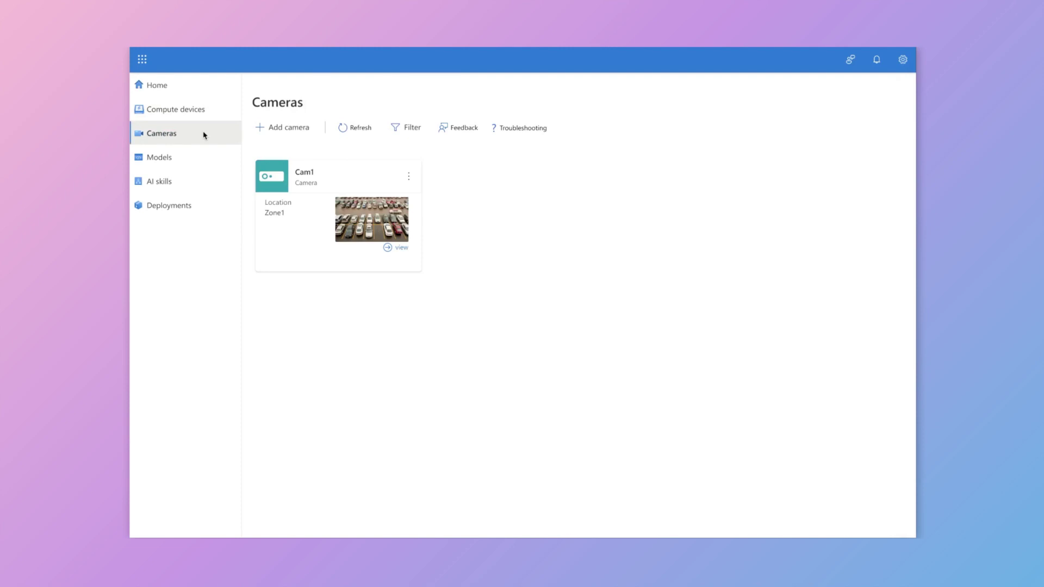
Preview Cam1's live parking-lot feed, then go to the empty Models page
left_click(403, 250)
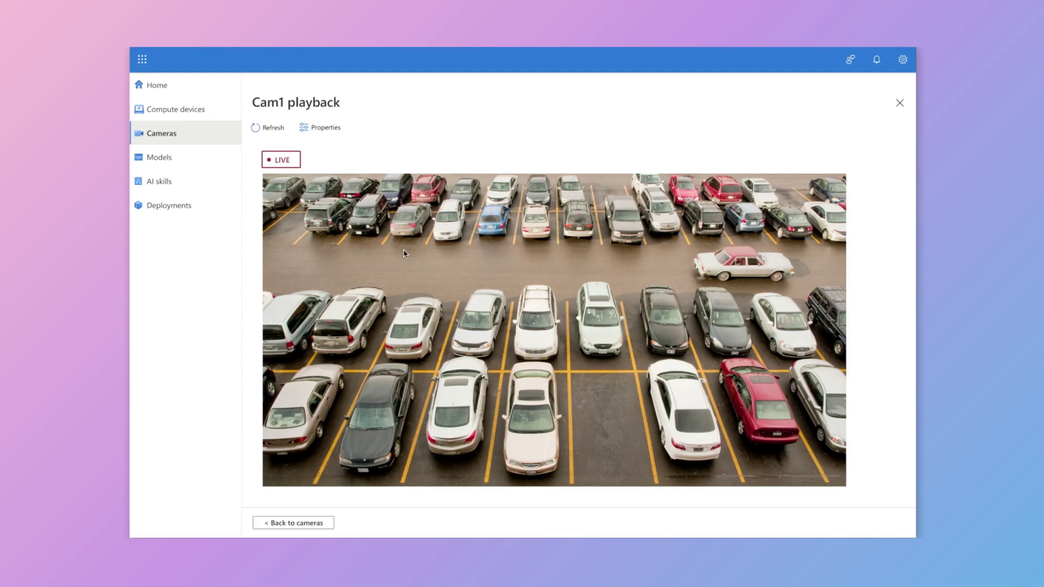
left_click(331, 525)
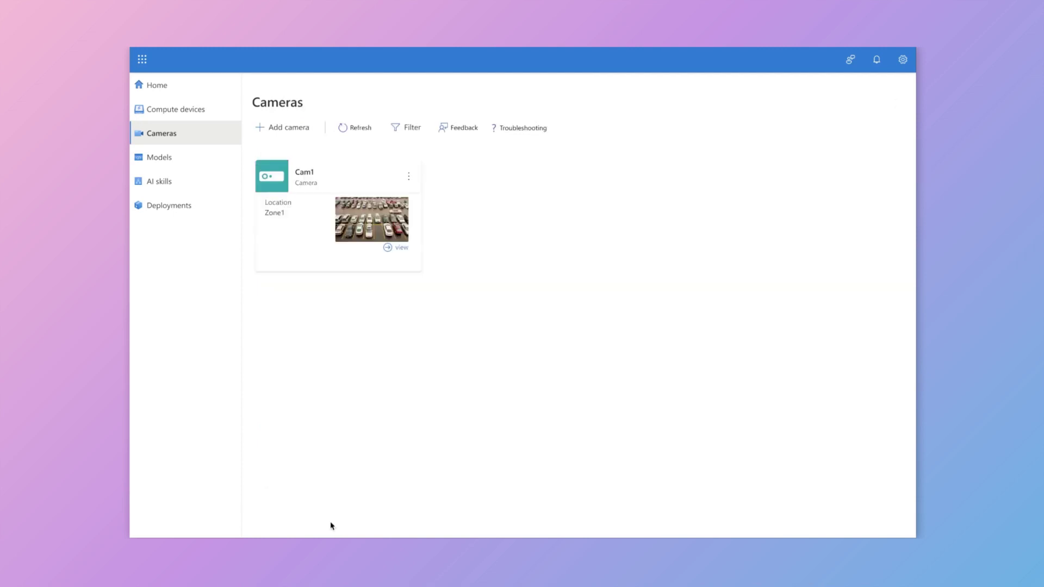
left_click(195, 158)
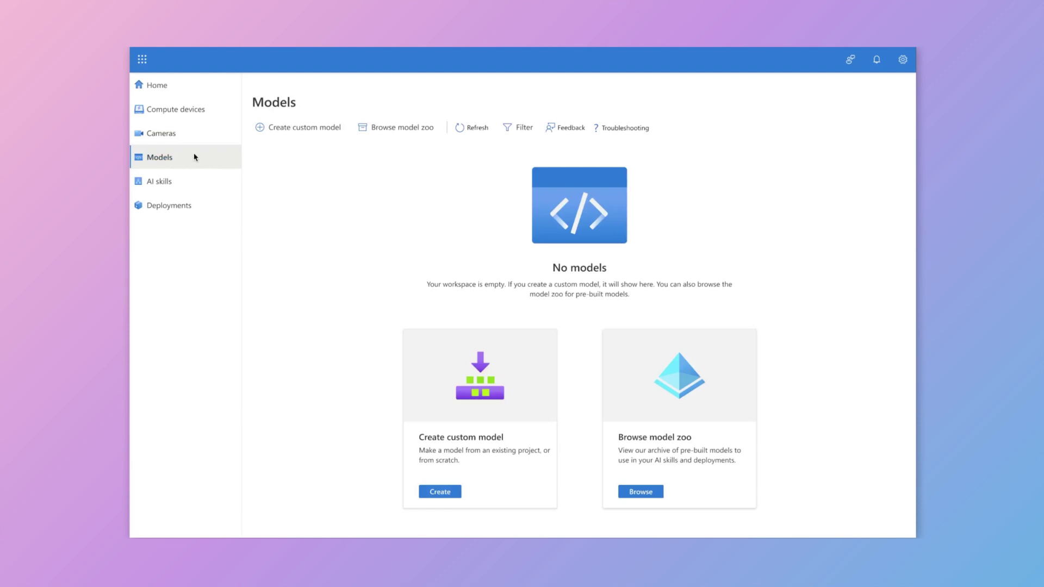
Browse the model zoo's three Intel models, then move to the empty AI skills page
left_click(421, 131)
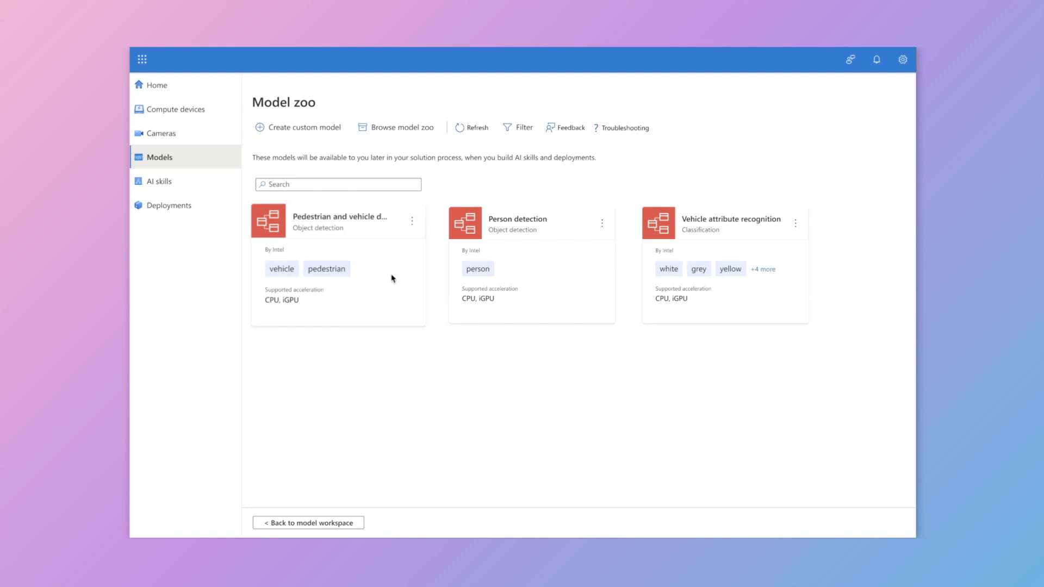
left_click(208, 183)
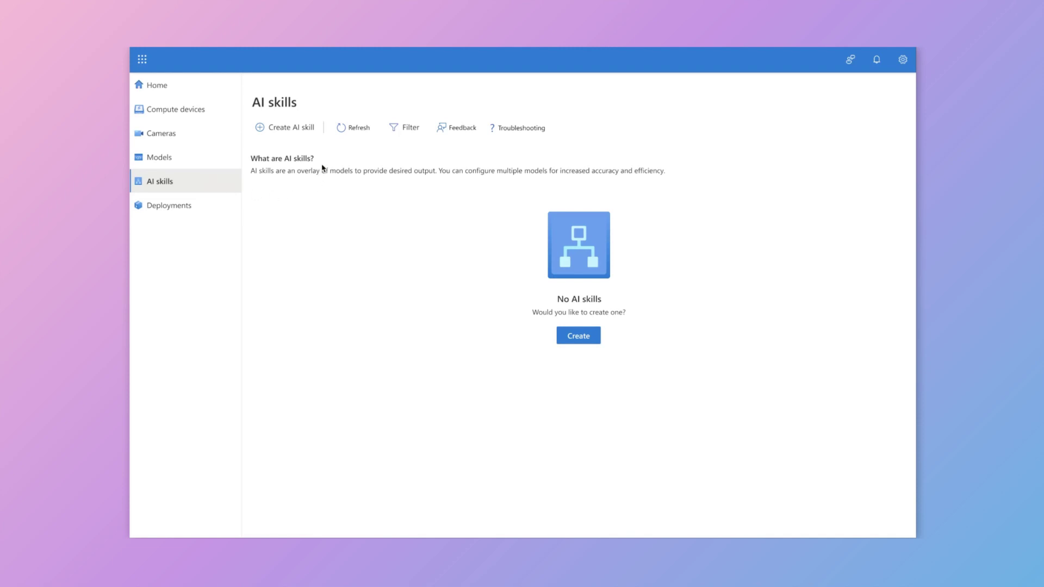
Create a 'Vehicle detection' AI skill on CPU at 15 fps and proceed to its node canvas
left_click(307, 128)
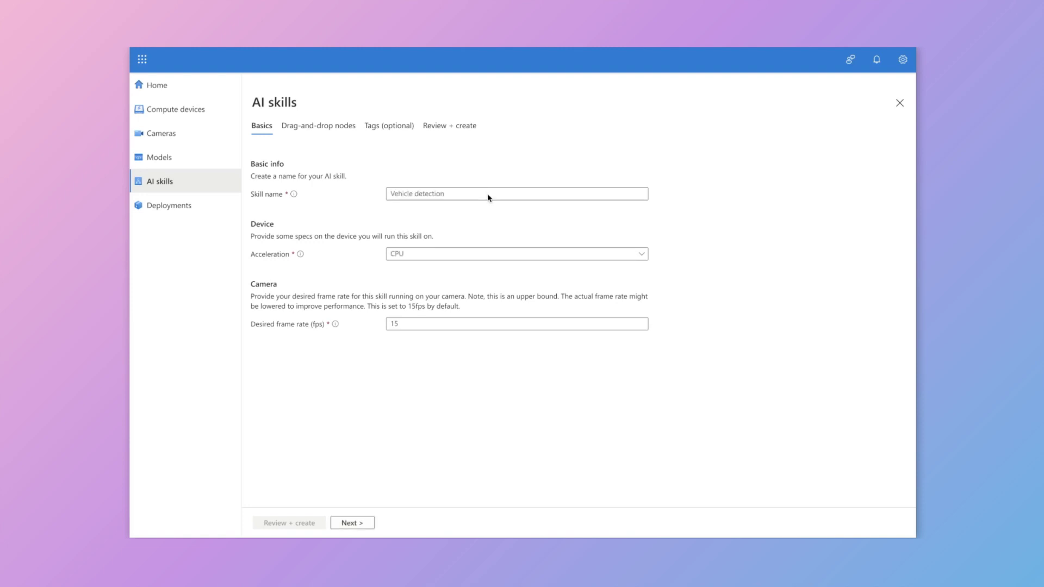
left_click(370, 525)
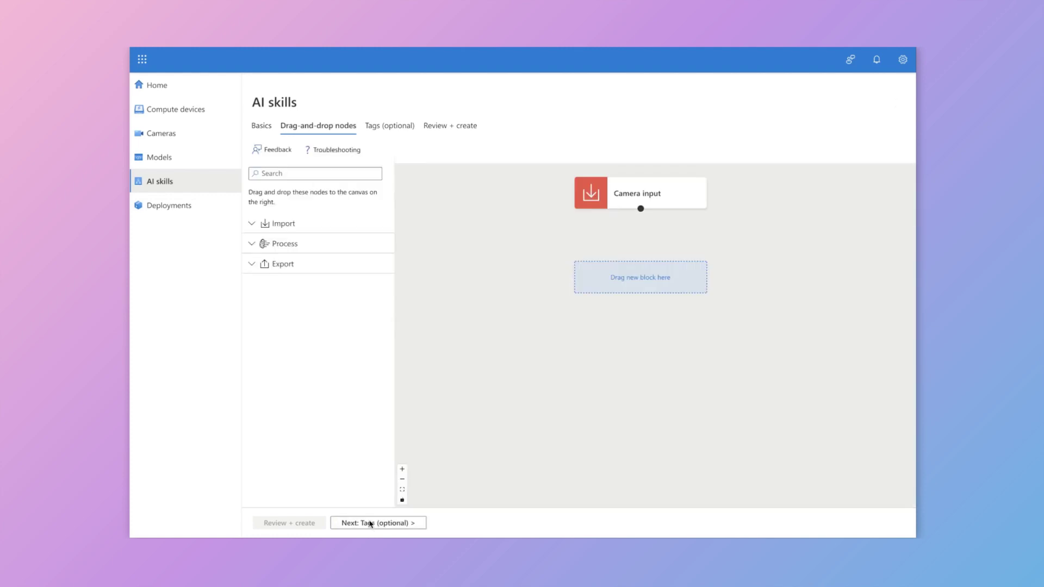
Add a Run ML model node after Camera input using the Pedestrian and vehicle detection model
left_click(328, 245)
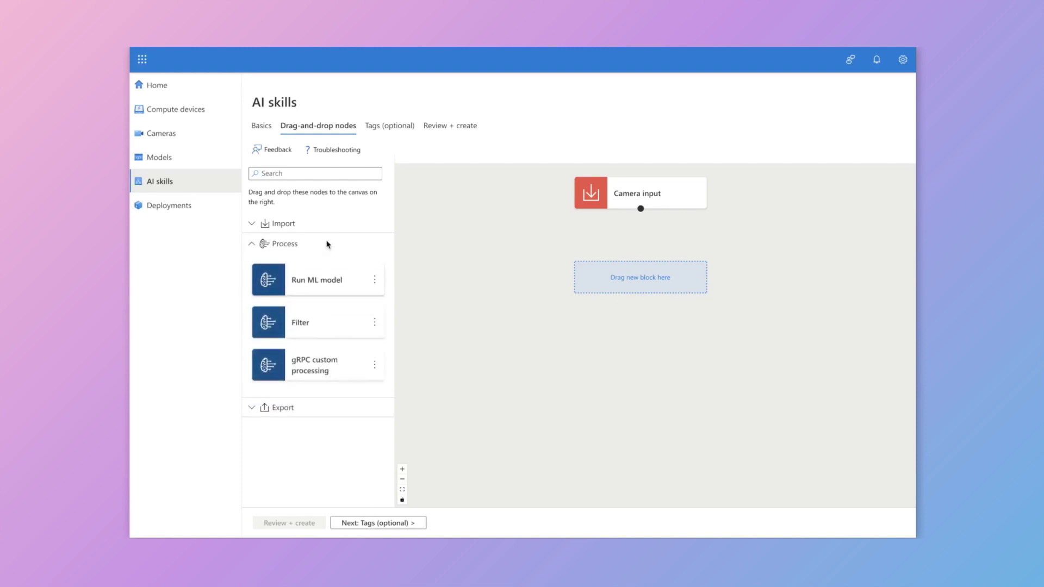
left_click_drag(352, 280, 709, 281)
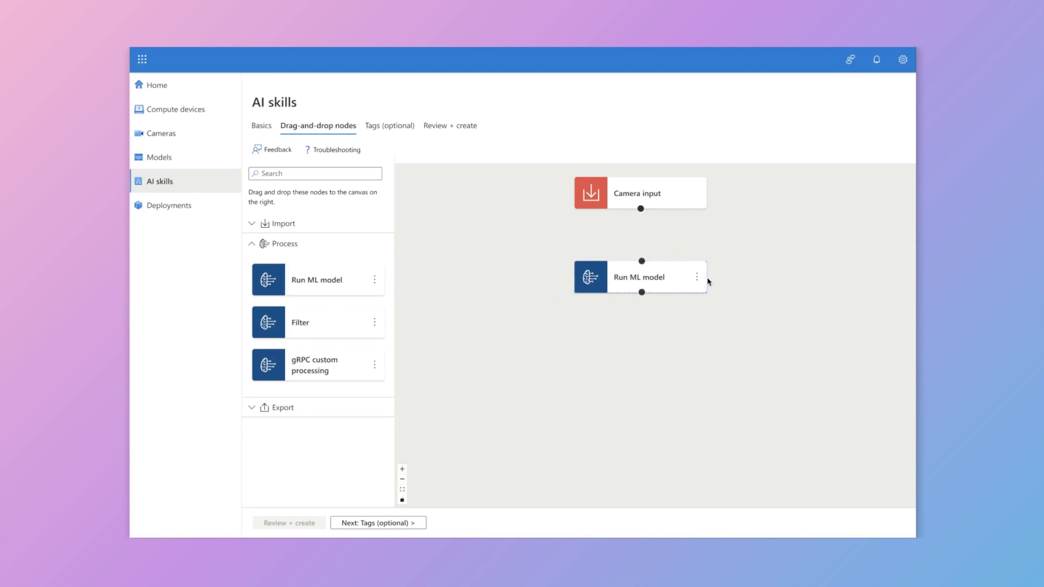
left_click(642, 262)
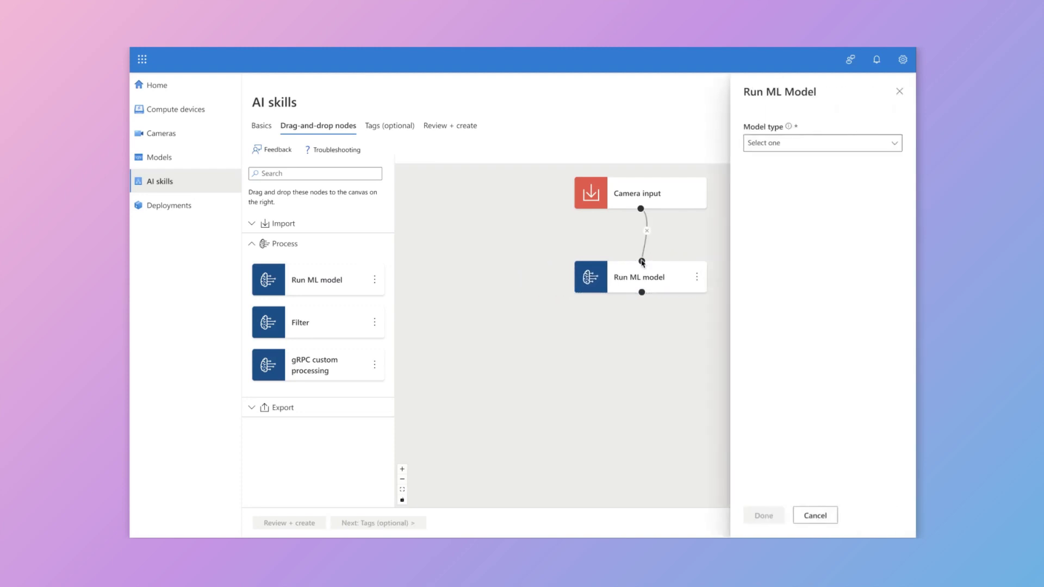
left_click(879, 145)
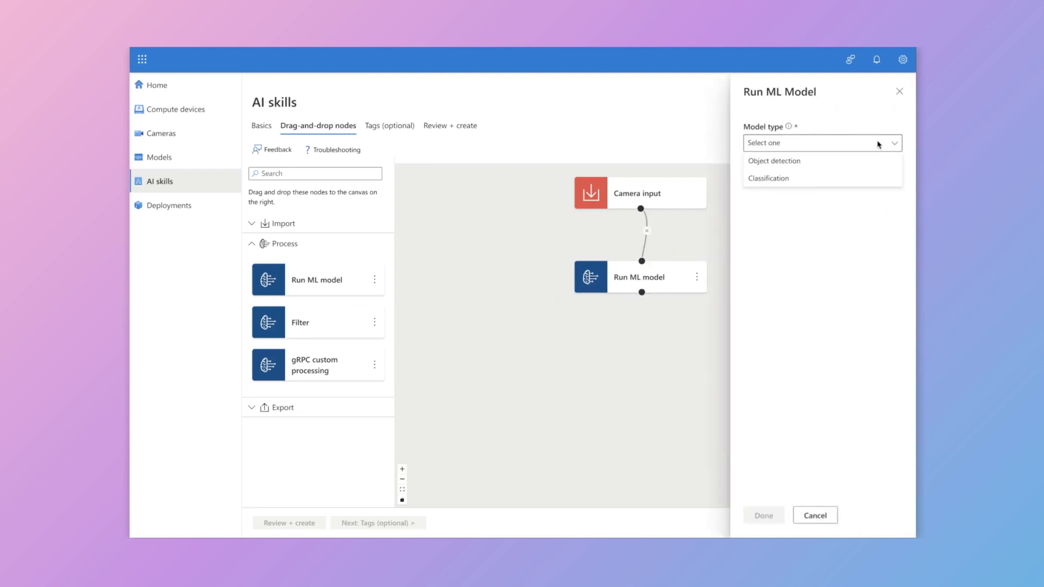
left_click(827, 163)
left_click(839, 221)
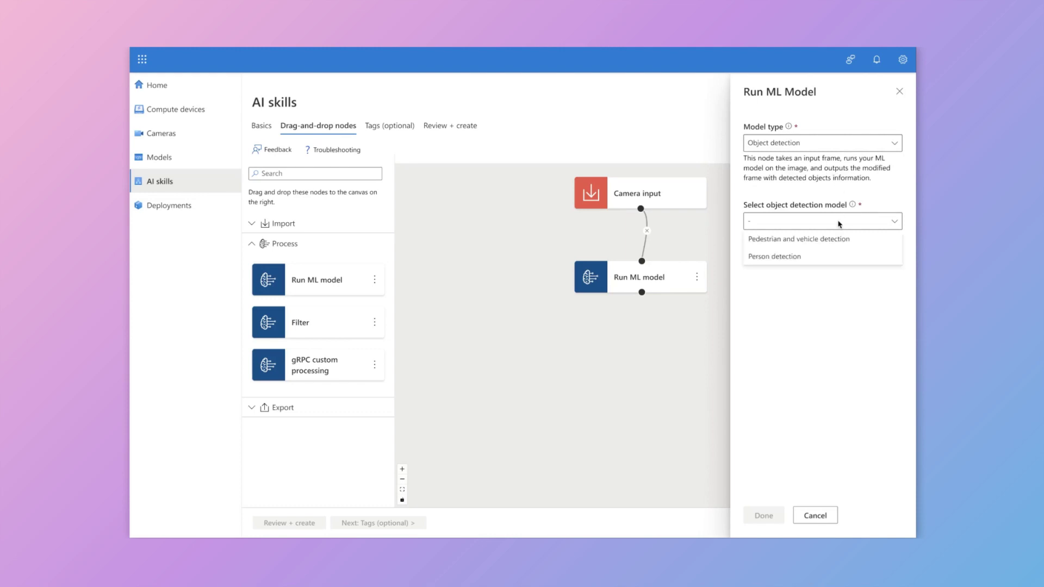
left_click(861, 239)
left_click(775, 516)
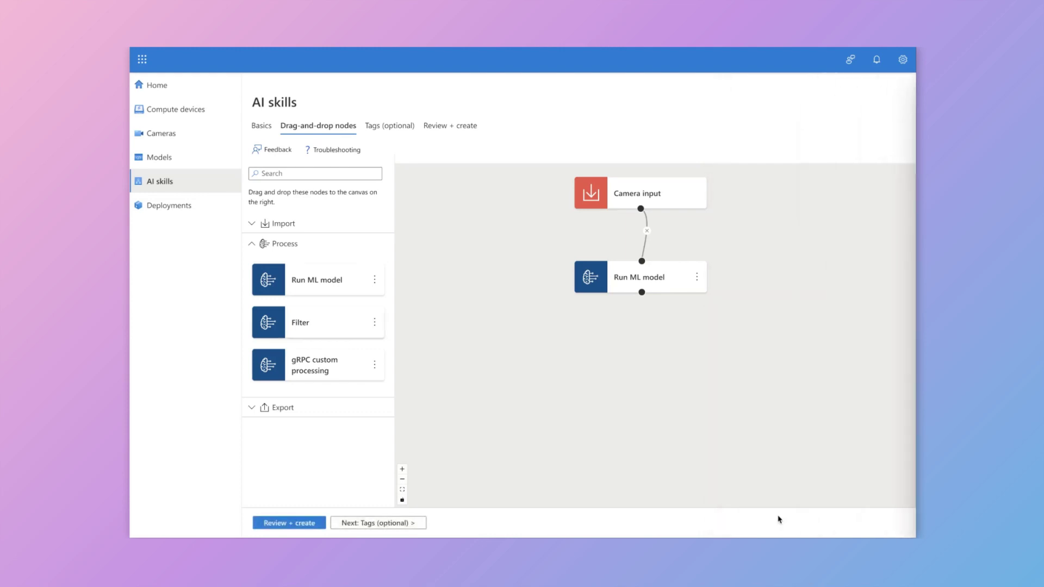
Add a Filter after Run ML model feeding video snippet, IoT Hub and IoT Edge module exports
left_click_drag(339, 325, 664, 422)
left_click(645, 391)
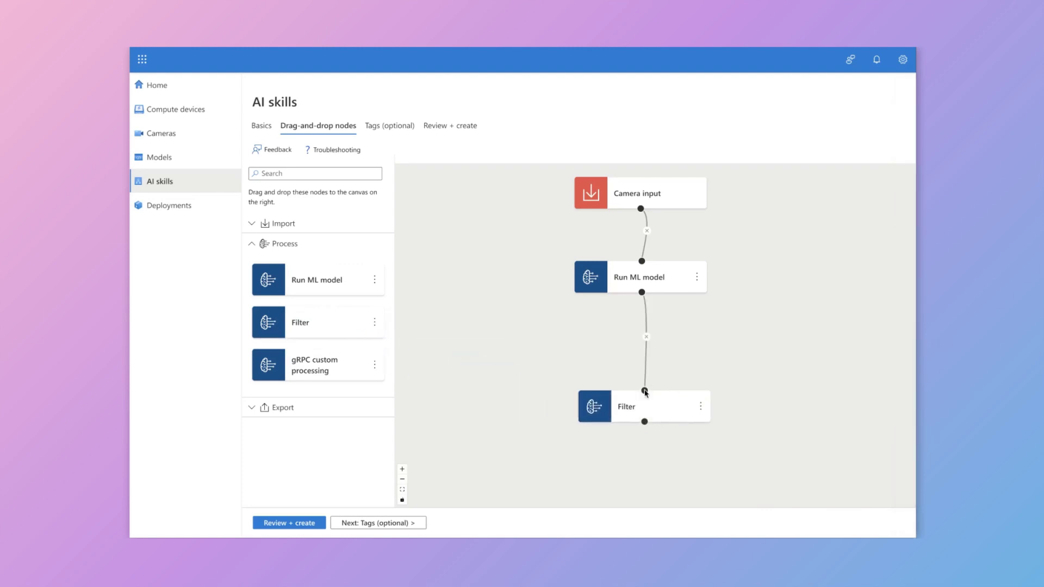
left_click(311, 409)
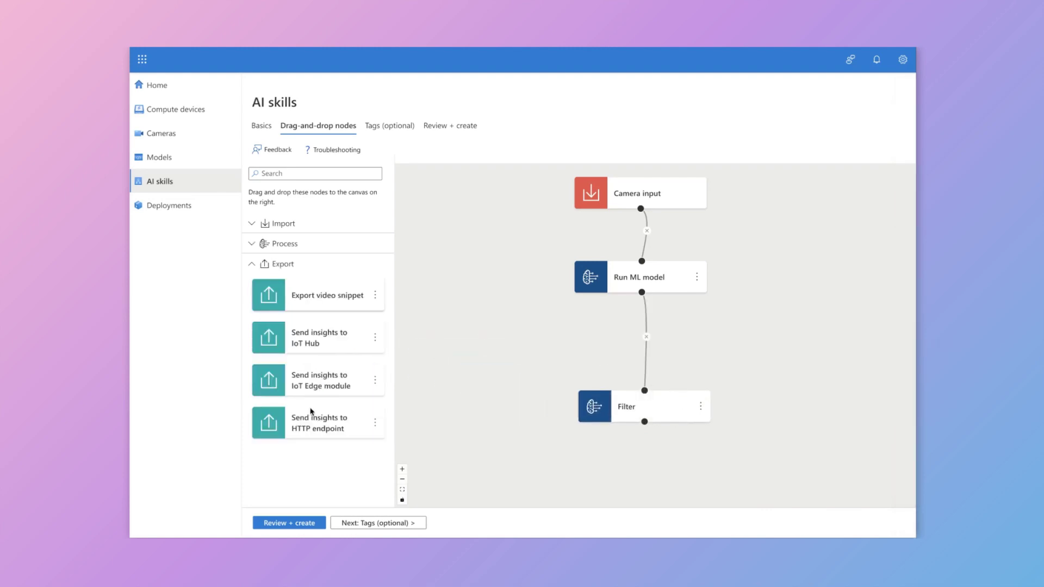
left_click_drag(328, 298, 489, 489)
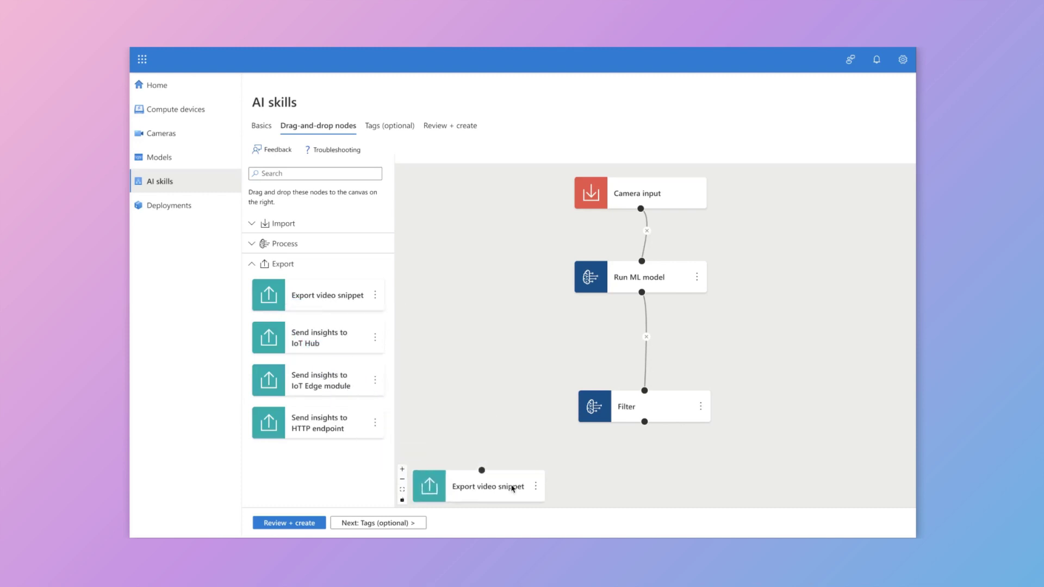
left_click(481, 471)
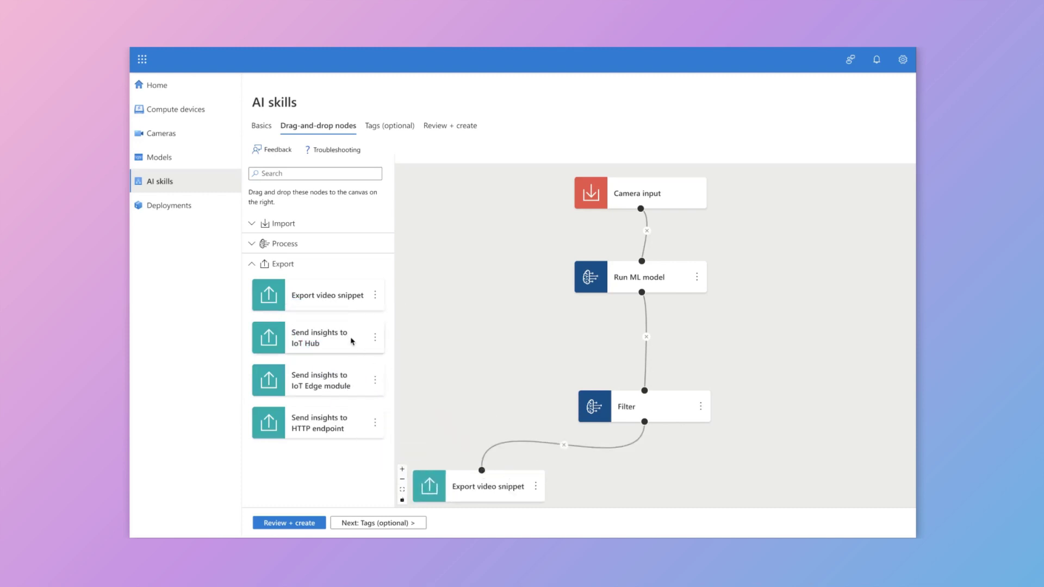
left_click_drag(354, 342, 686, 485)
left_click(651, 463)
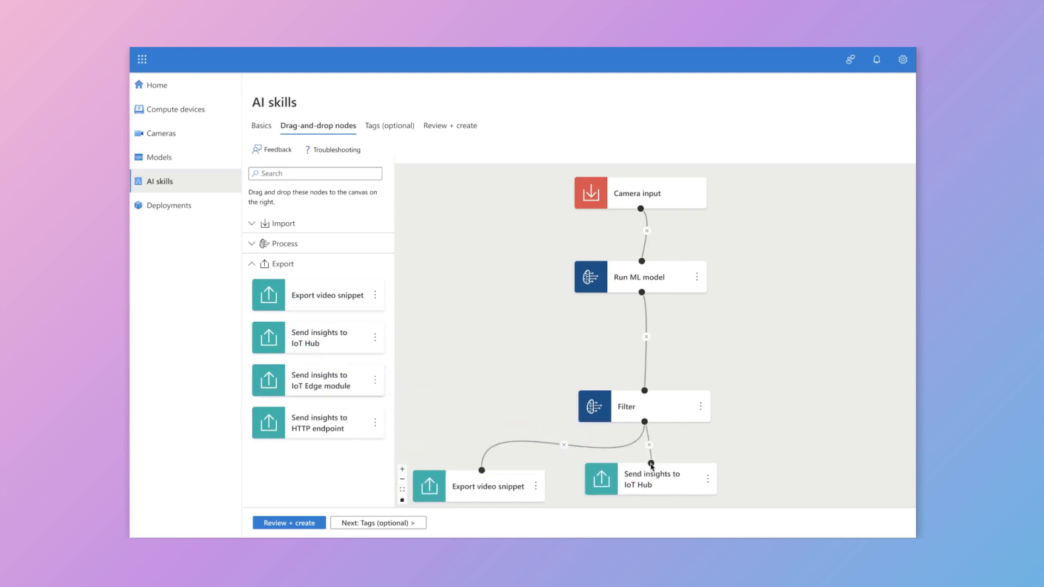
left_click_drag(359, 383, 856, 492)
left_click(814, 468)
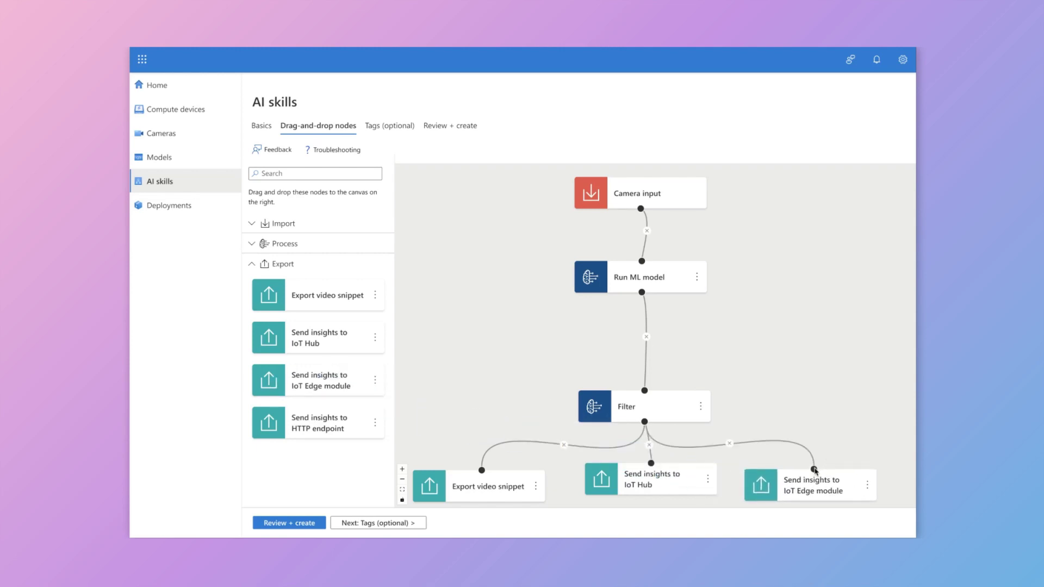
Create the Vehicle detection skill and start the Parking lot occupancy deployment on AKS Edge Essentials
left_click(320, 523)
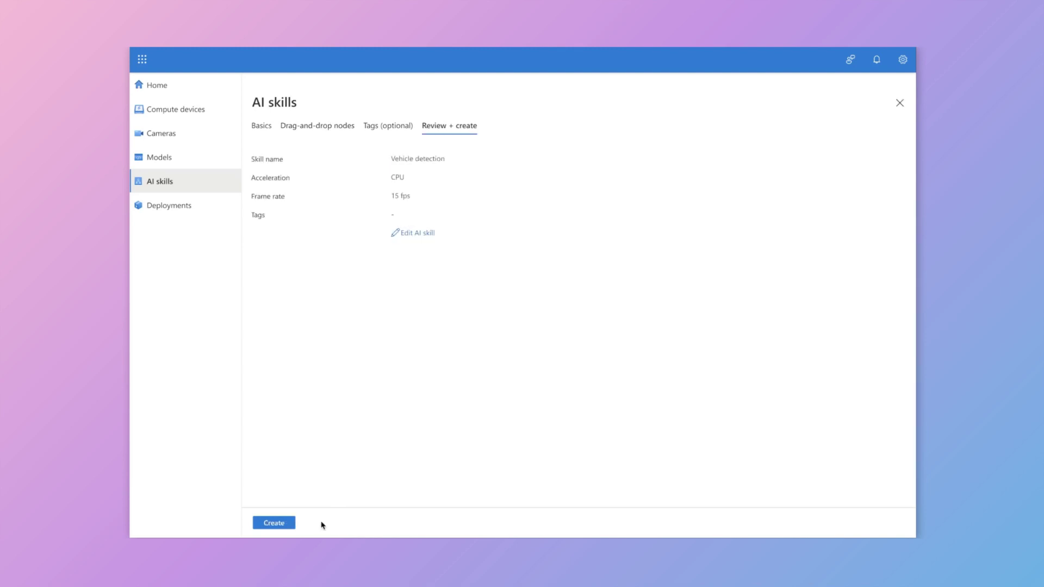
left_click(289, 523)
left_click(208, 205)
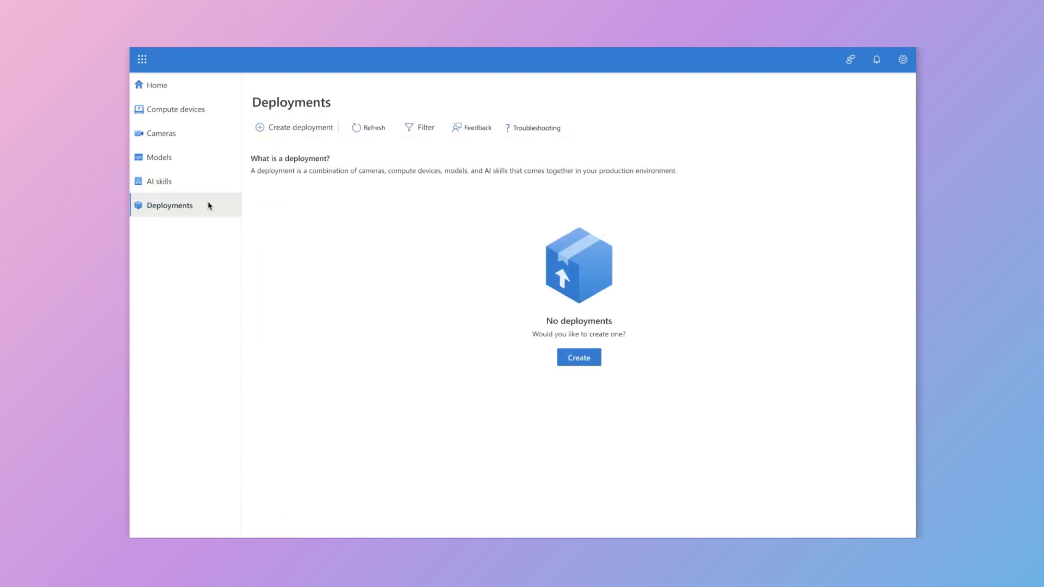
left_click(321, 130)
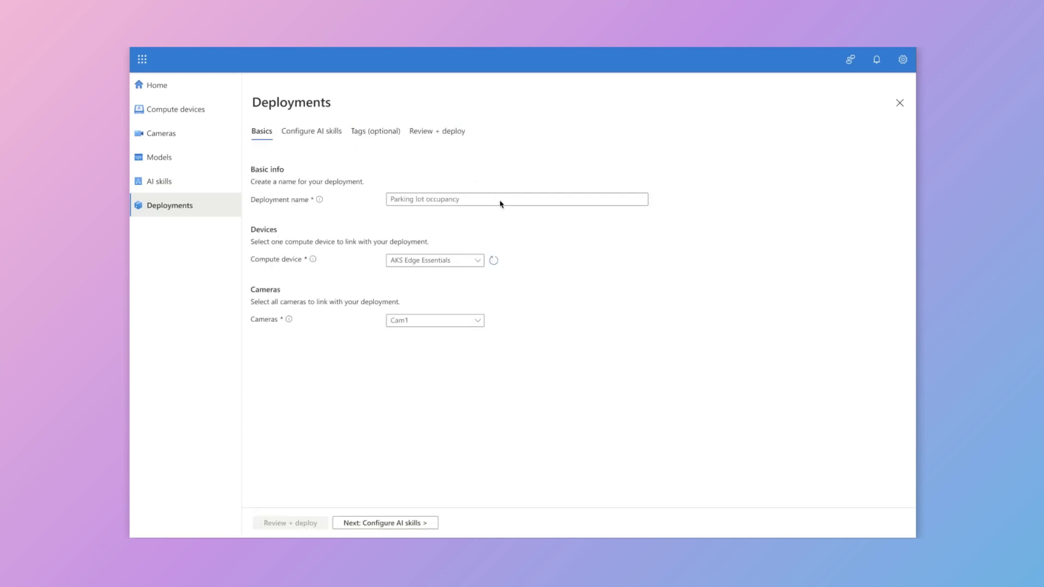
left_click(424, 525)
Assign Vehicle detection to Cam1, deploy Parking lot occupancy, and view its details
left_click(264, 219)
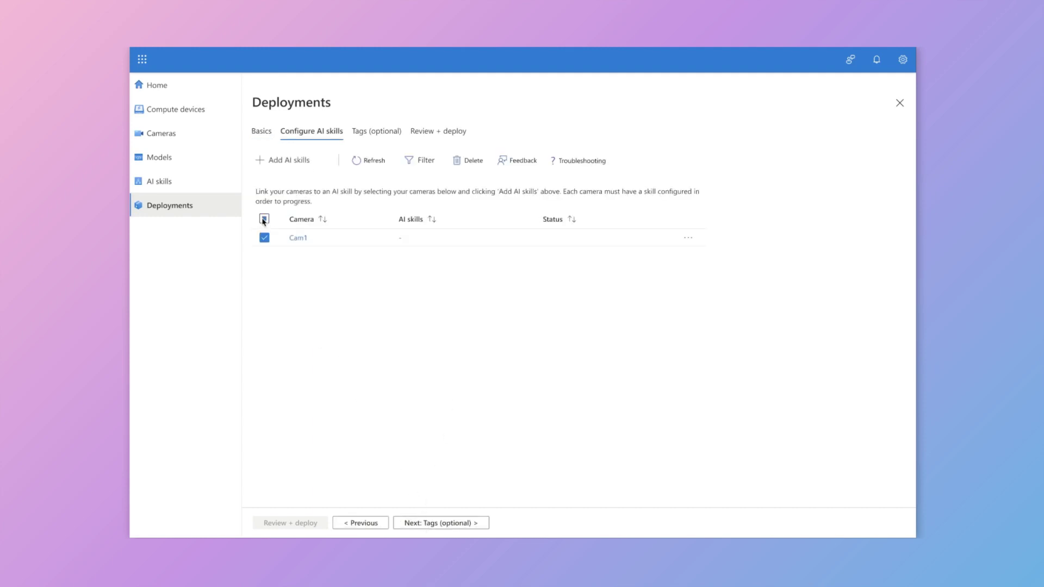
left_click(308, 161)
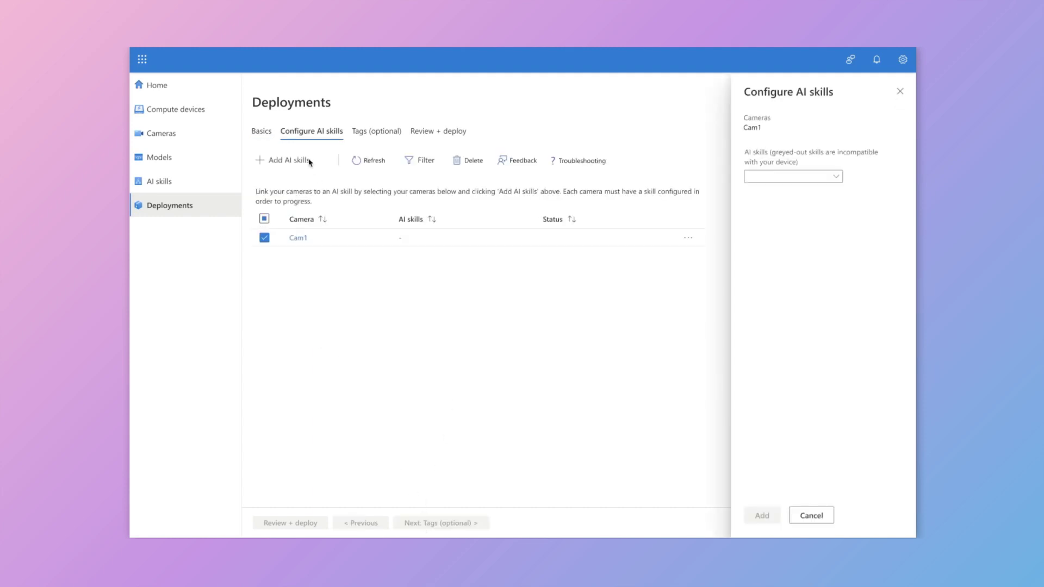
left_click(810, 177)
left_click(810, 192)
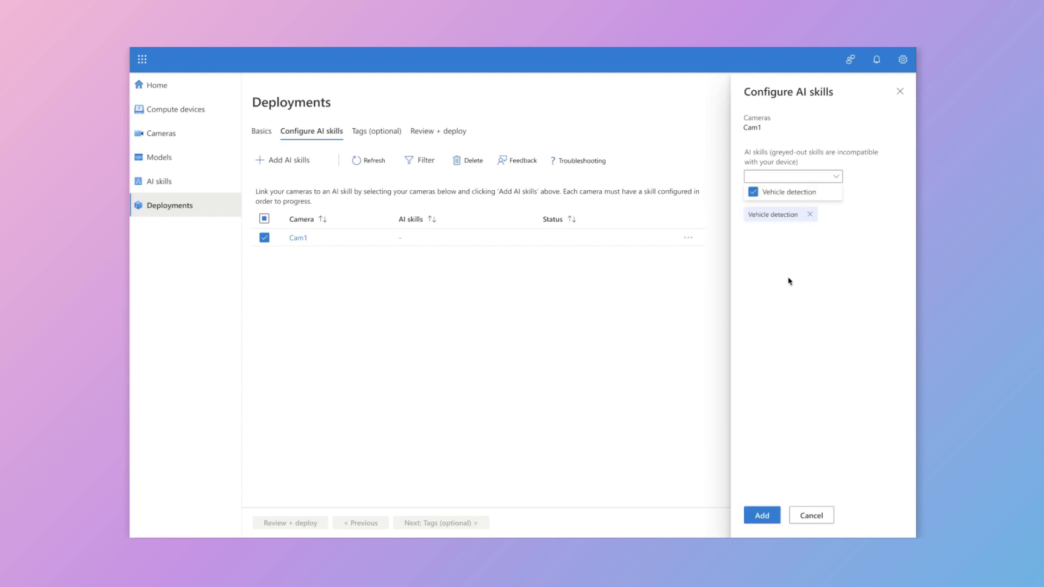
left_click(771, 516)
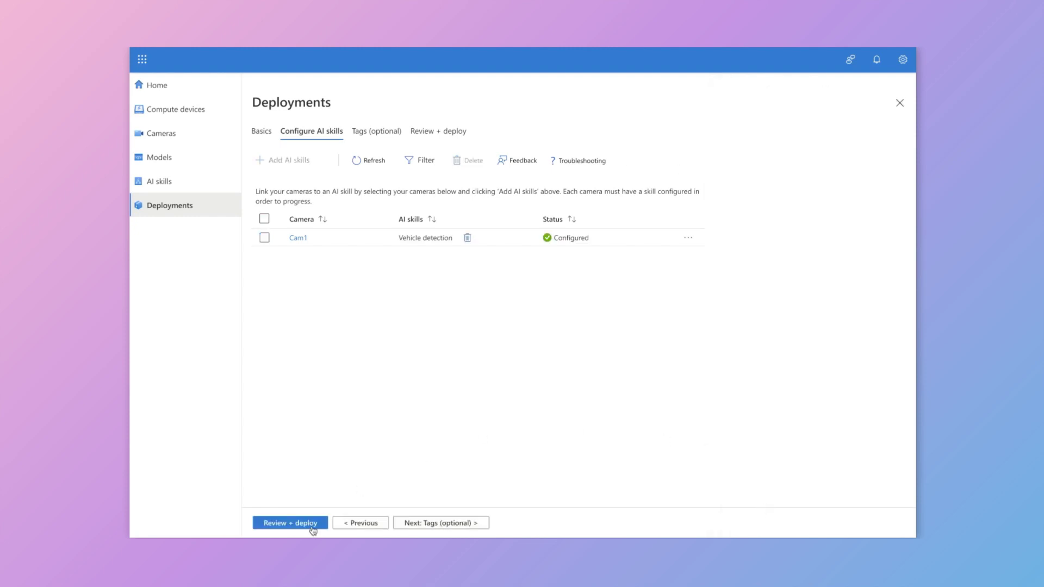
left_click(311, 523)
left_click(290, 524)
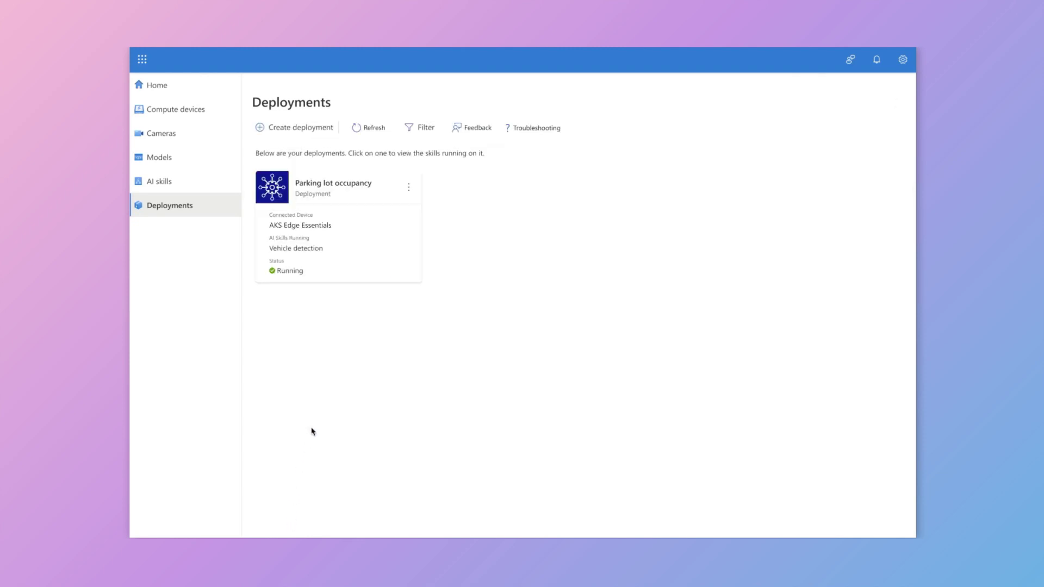
left_click(354, 222)
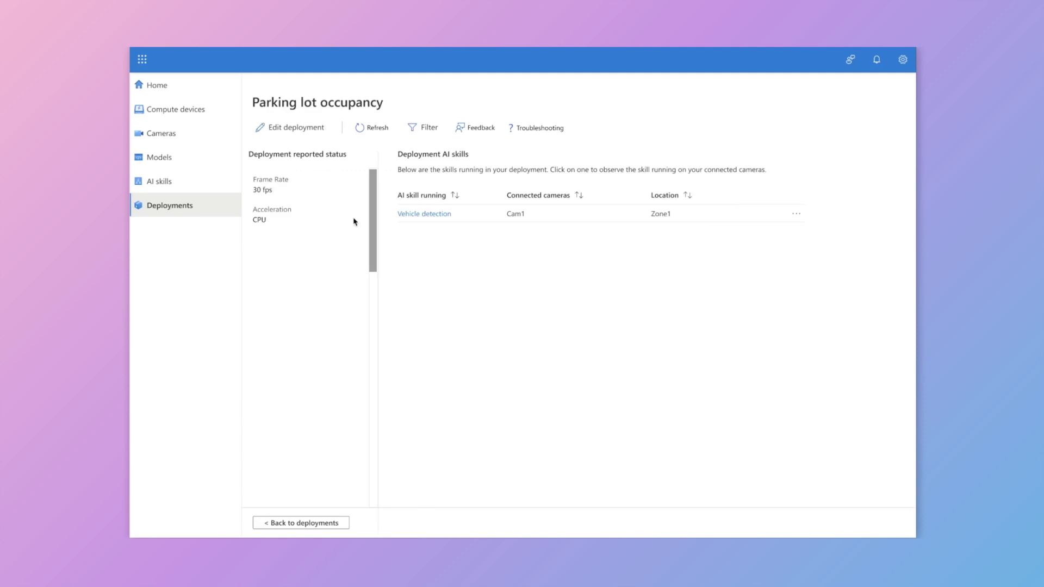
left_click(436, 215)
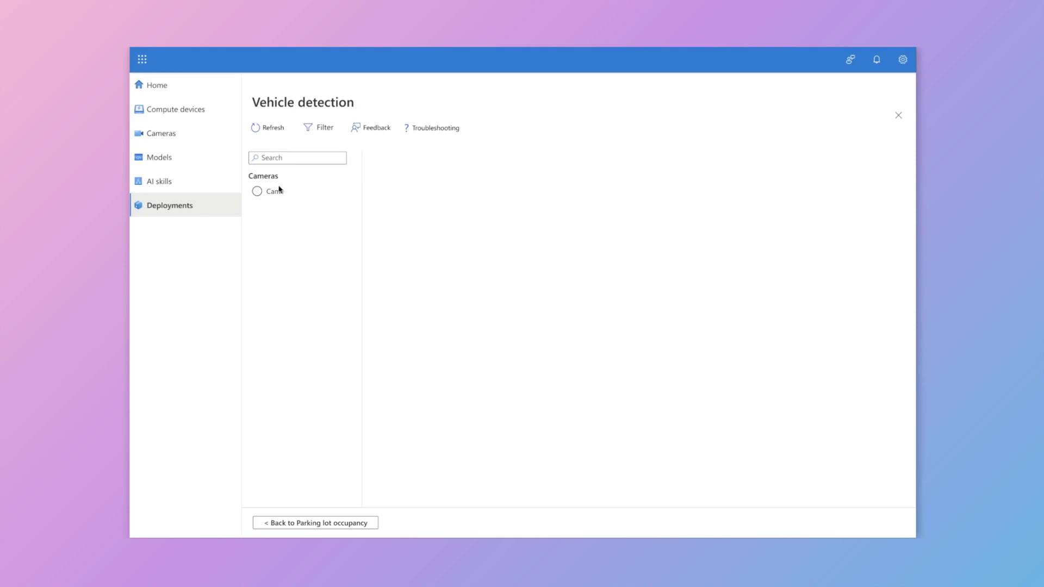
left_click(259, 193)
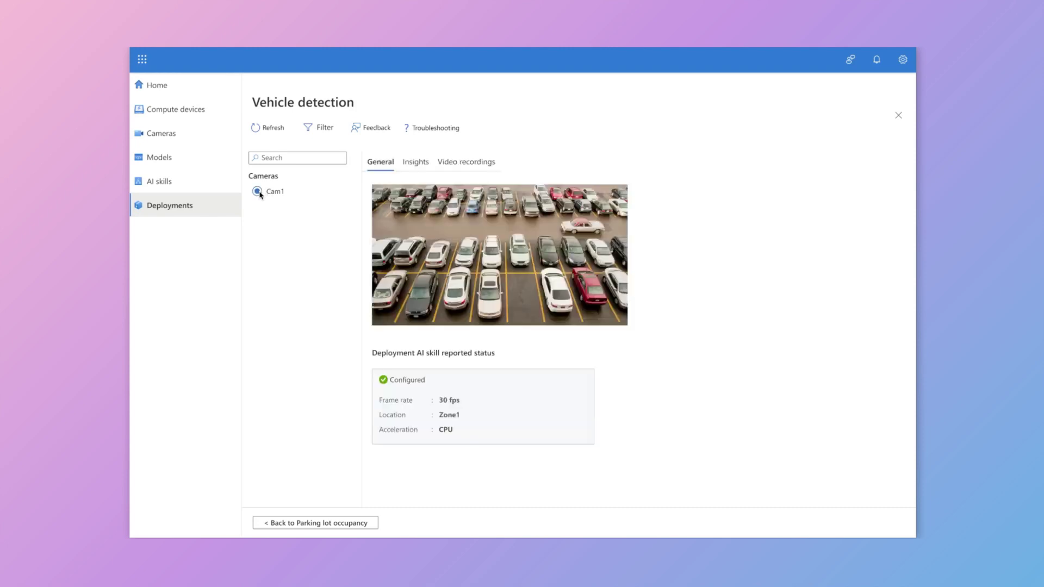
left_click(426, 167)
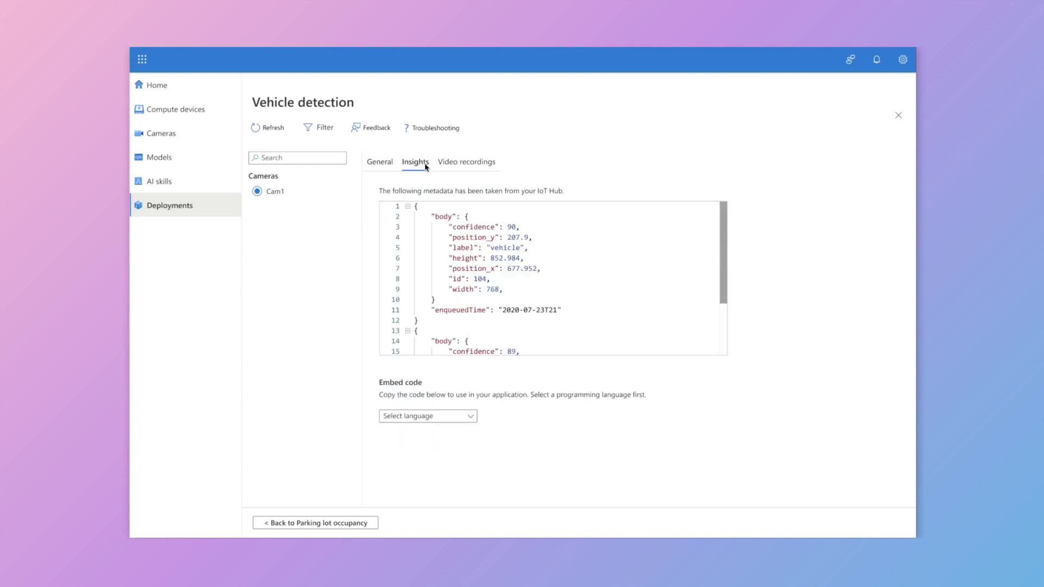
left_click(481, 167)
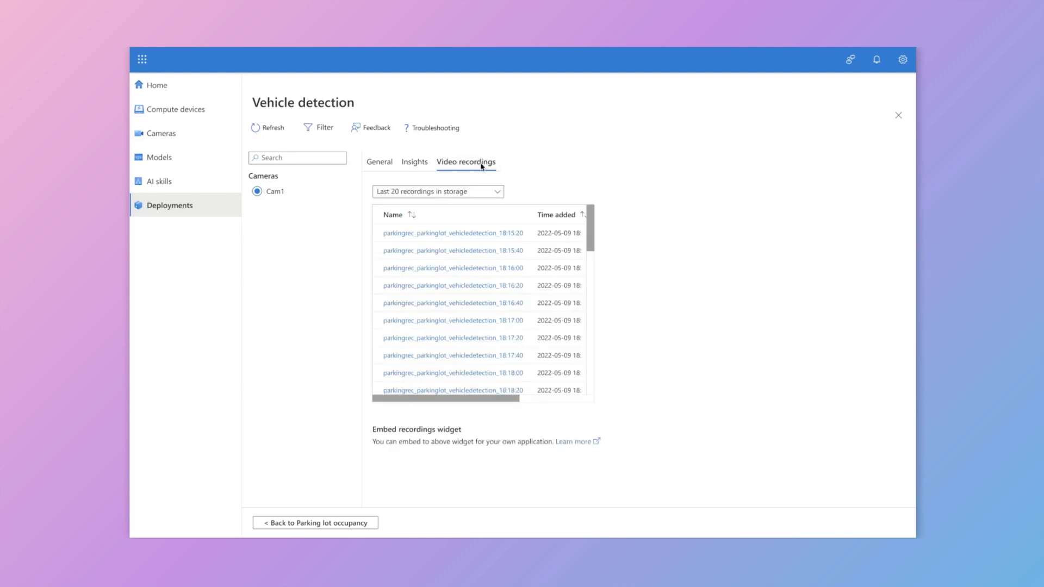
left_click(518, 234)
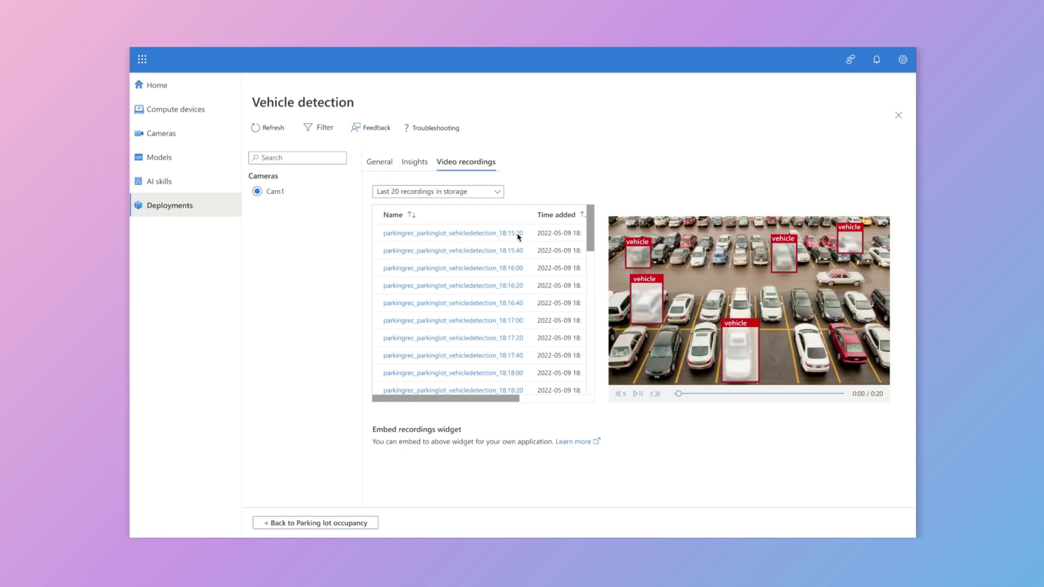
left_click(359, 524)
Return to the deployments list, then to the Home page's five-step Edge AI workflow
left_click(331, 525)
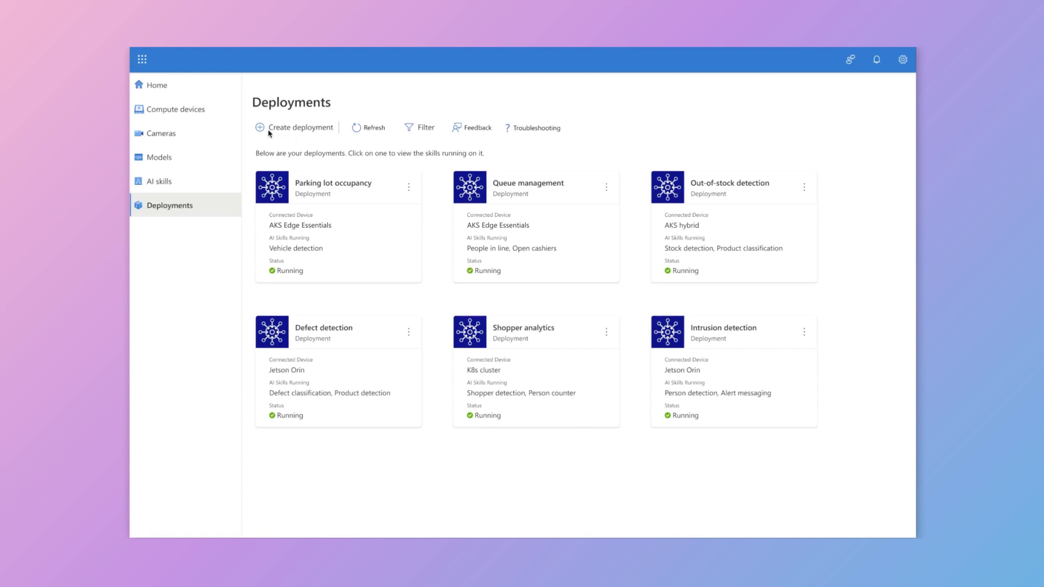
left_click(180, 87)
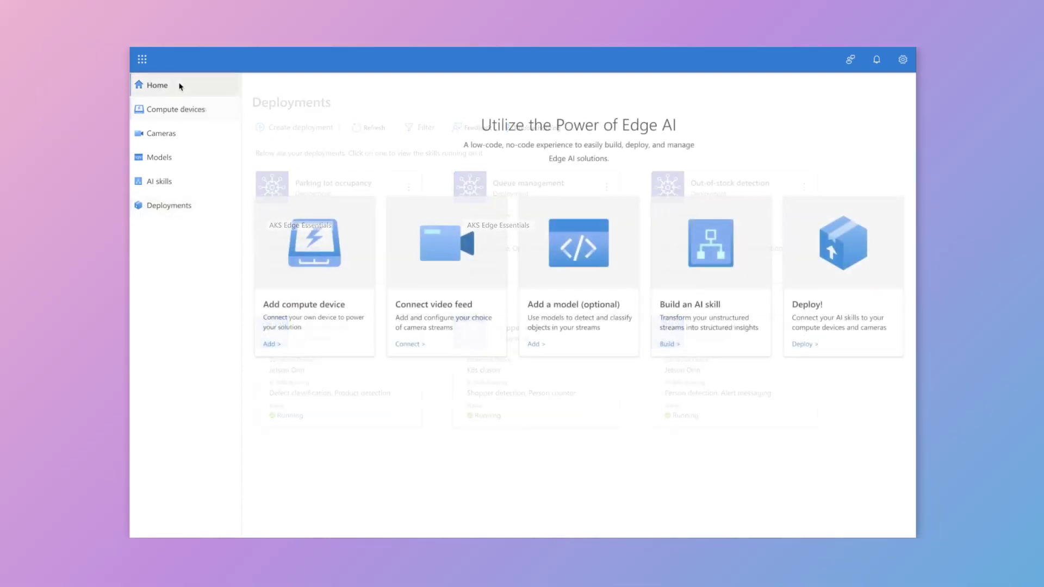